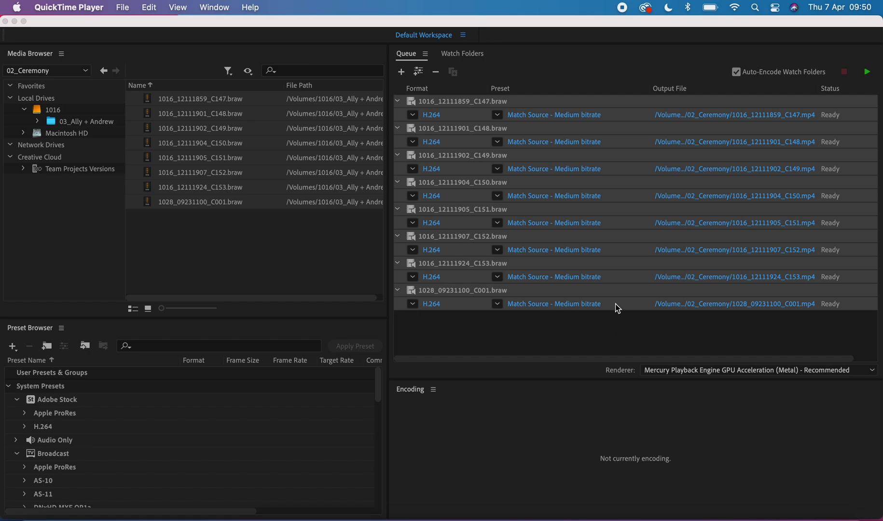
Remove all eight .braw clips from the Media Encoder queue so it is empty.
left_click(615, 304)
right_click(615, 304)
left_click(621, 307)
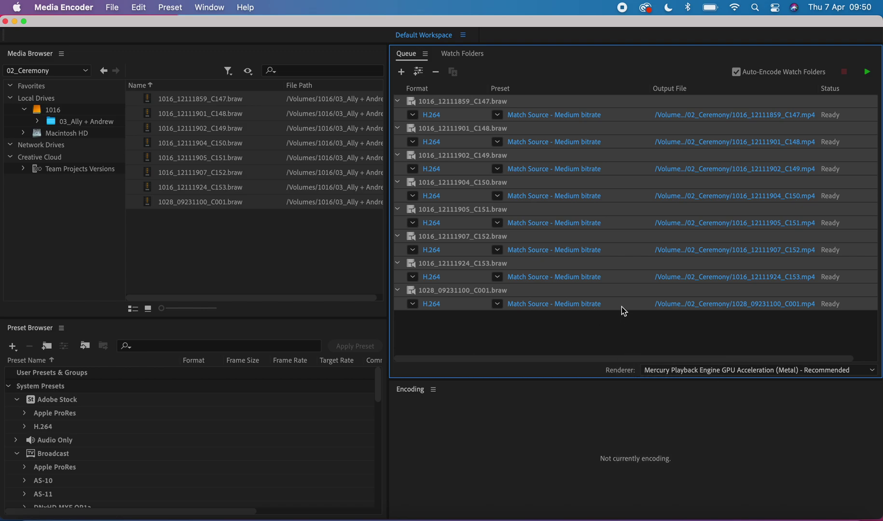
right_click(622, 306)
left_click(642, 447)
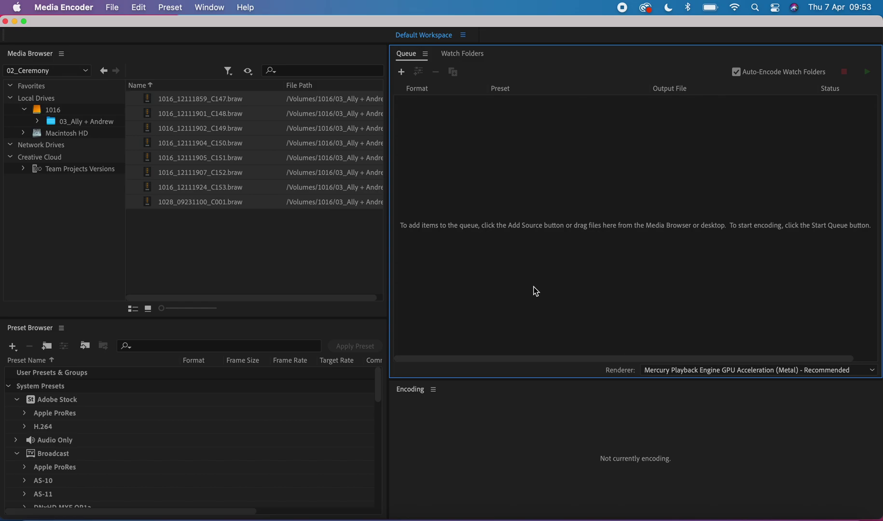
Import the eight selected .braw clips as H.264 Match Source - Medium bitrate jobs and select them all.
right_click(193, 203)
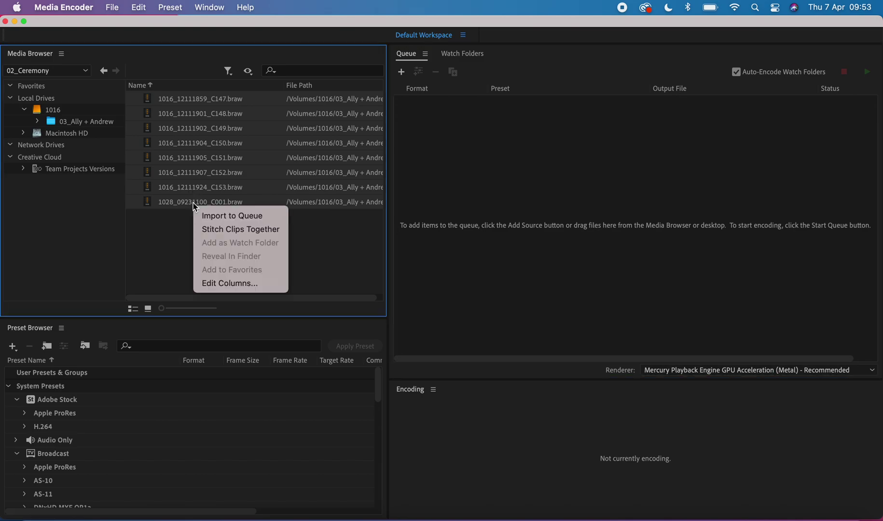
left_click(225, 217)
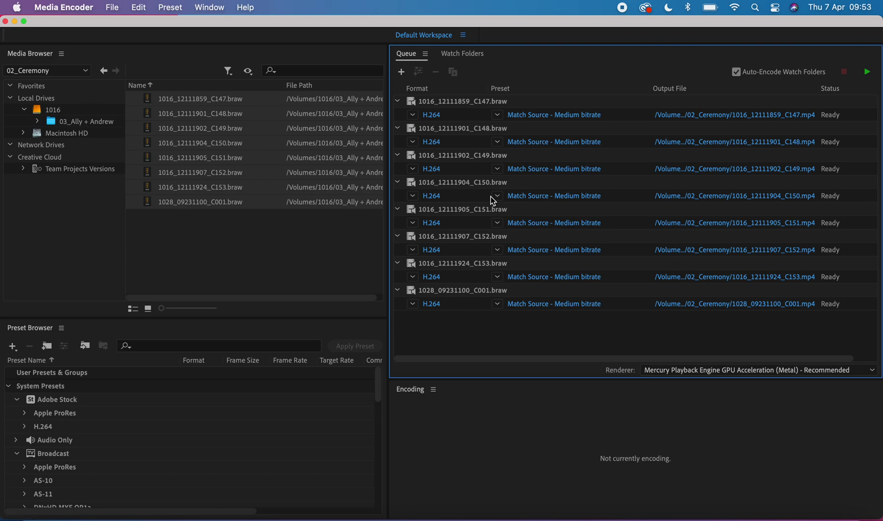
key("super+a")
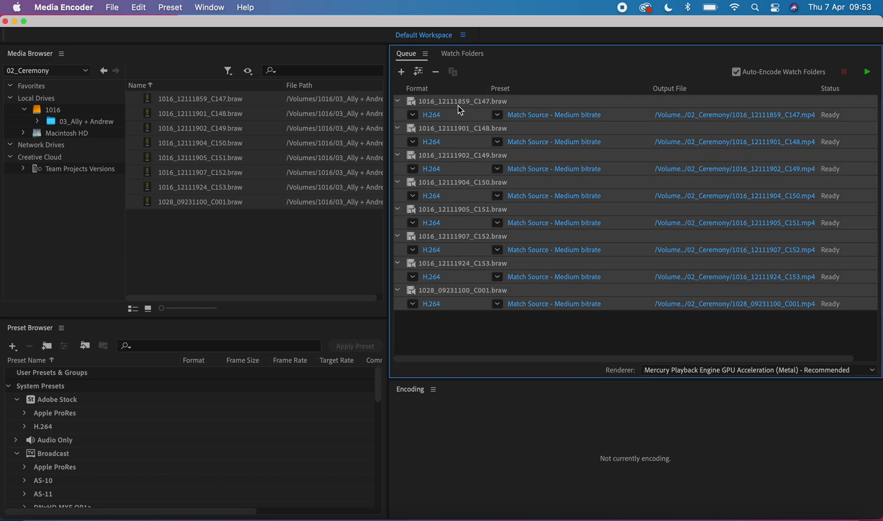
mouse_move(460, 110)
right_click(456, 105)
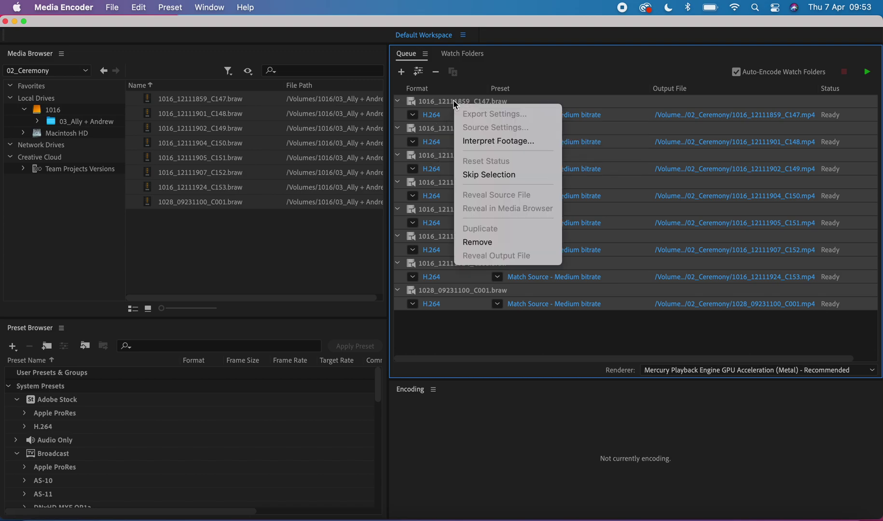
Interpret the queued clips' footage to conform pixel aspect ratio to HD Anamorphic 1080 (1.333).
left_click(470, 144)
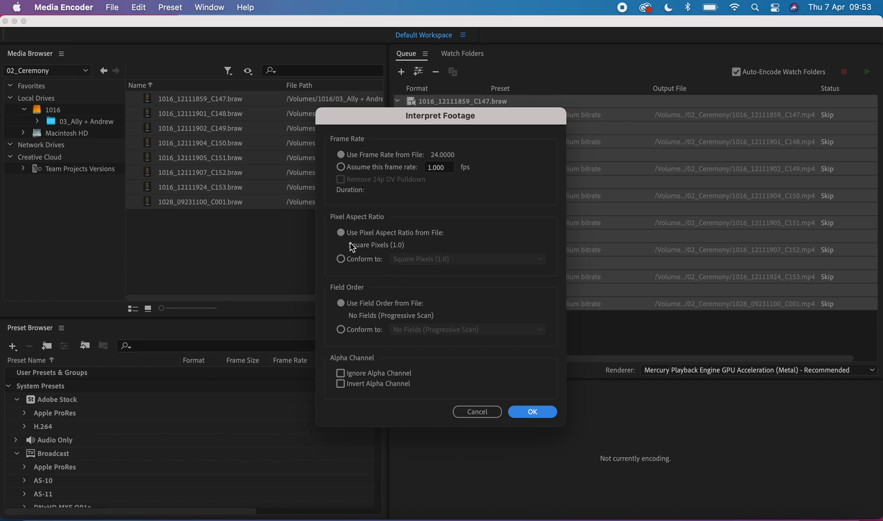
left_click(341, 259)
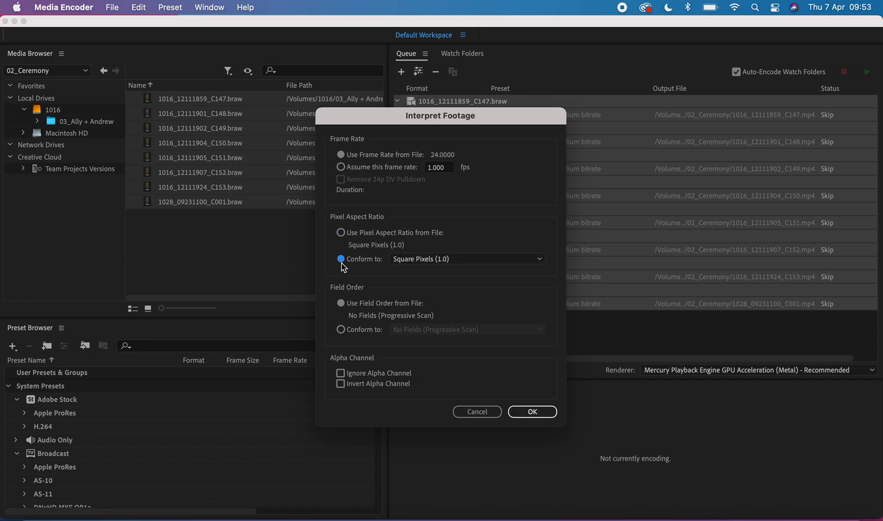
left_click(466, 259)
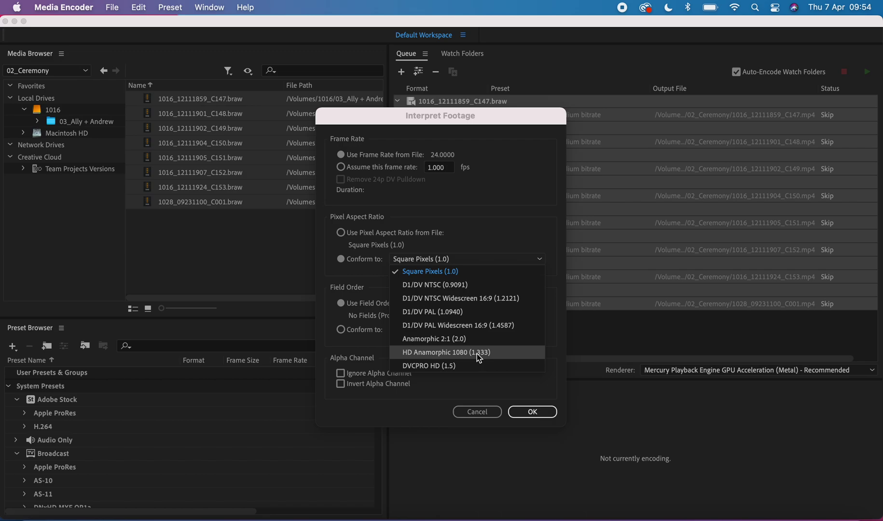
left_click(452, 358)
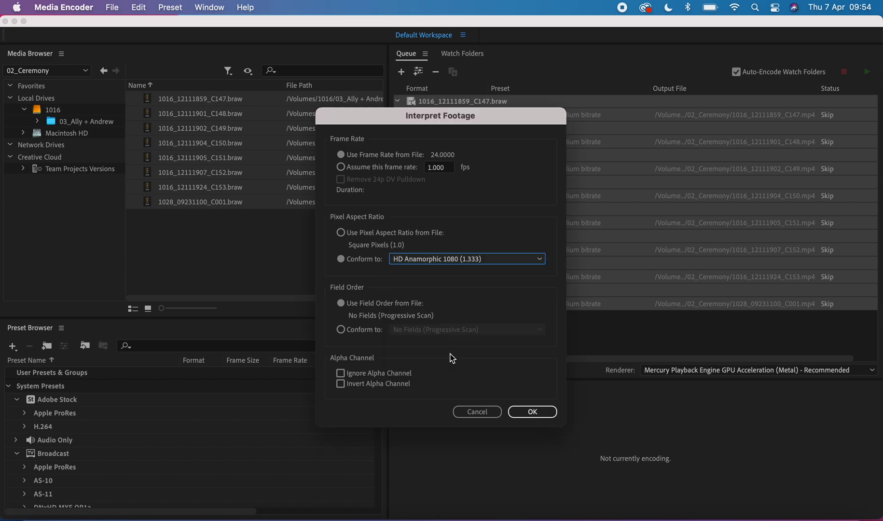
left_click(532, 411)
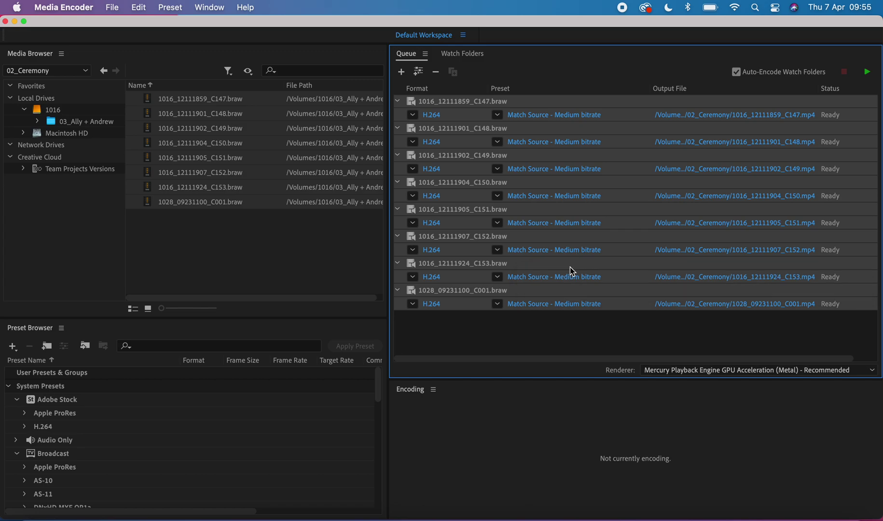
In Finder, preview the 1054_12120005_C017.mp4 proxy clip.
left_click(29, 517)
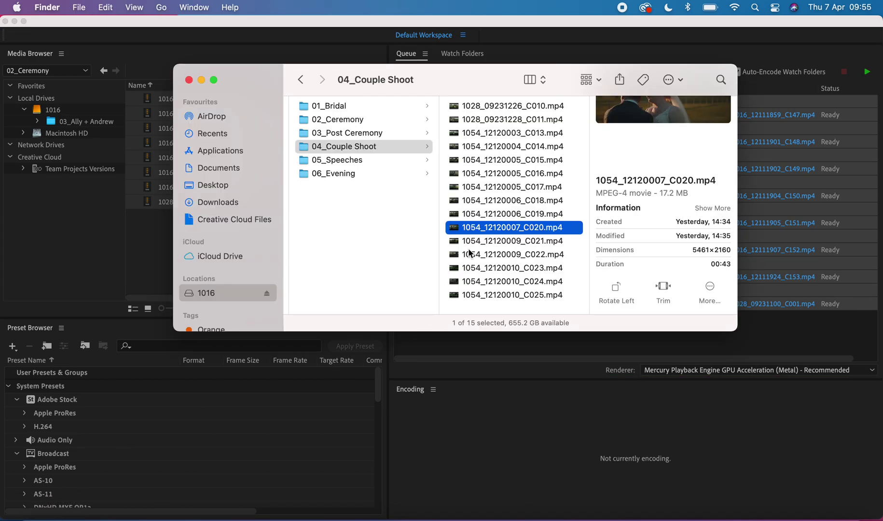
left_click(501, 189)
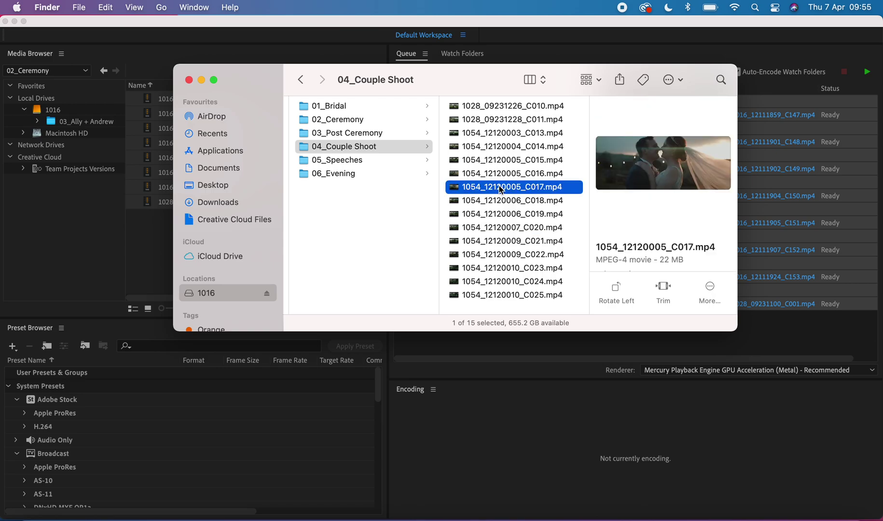
scroll(660, 203, "down", 5)
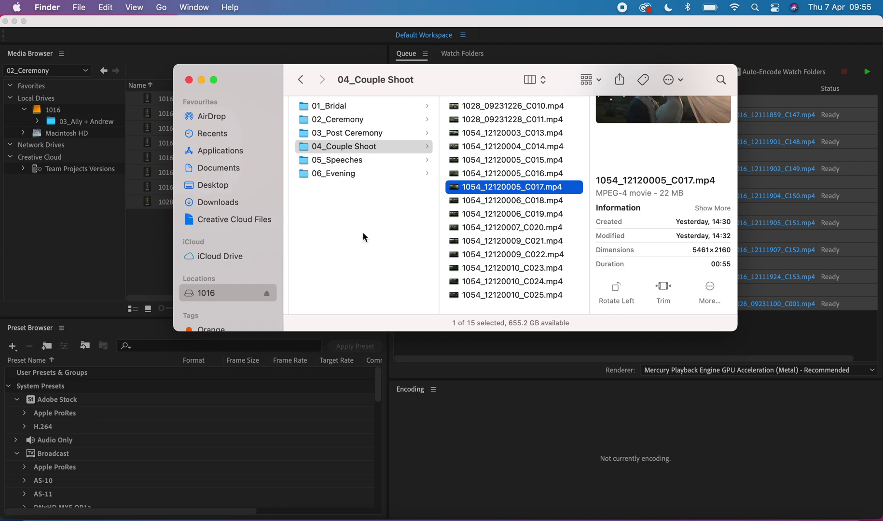
scroll(362, 237, "left", 3)
scroll(362, 232, "left", 10)
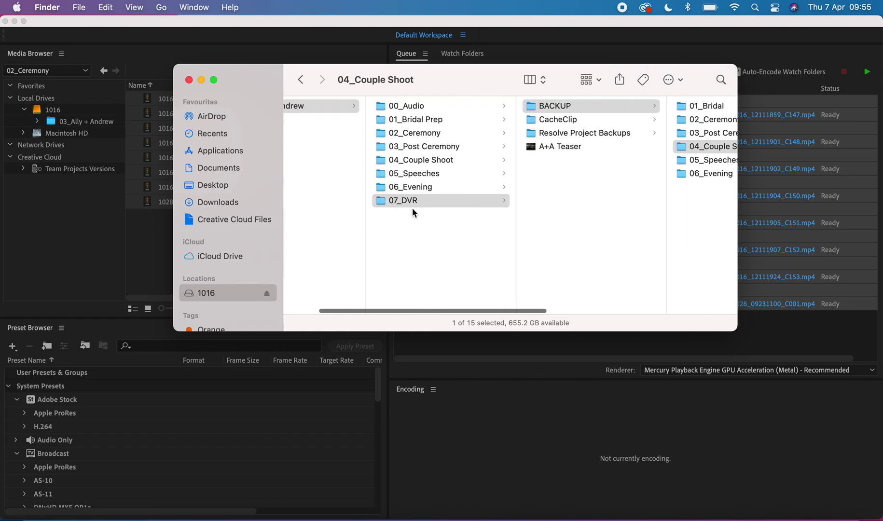
Preview the original 1054_12120005_C017.braw in the 04_Couple Shoot raw footage folder.
left_click(440, 162)
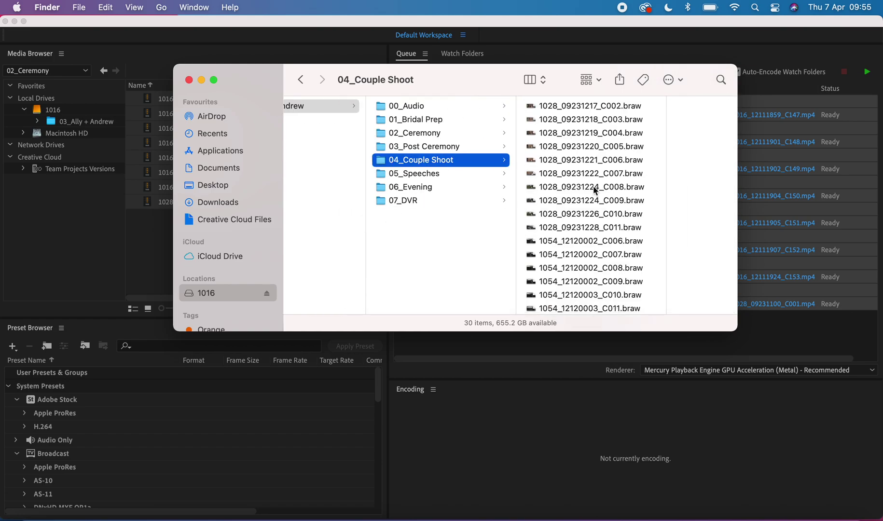
scroll(626, 268, "down", 5)
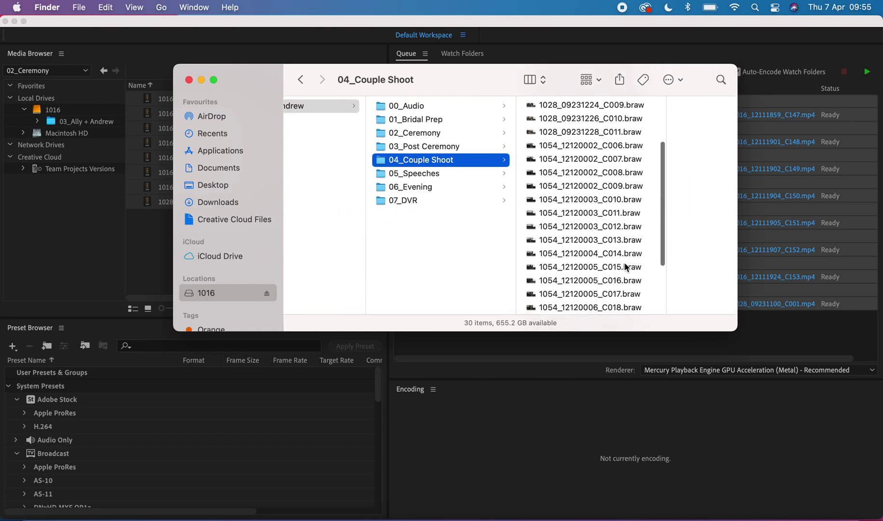
left_click(626, 294)
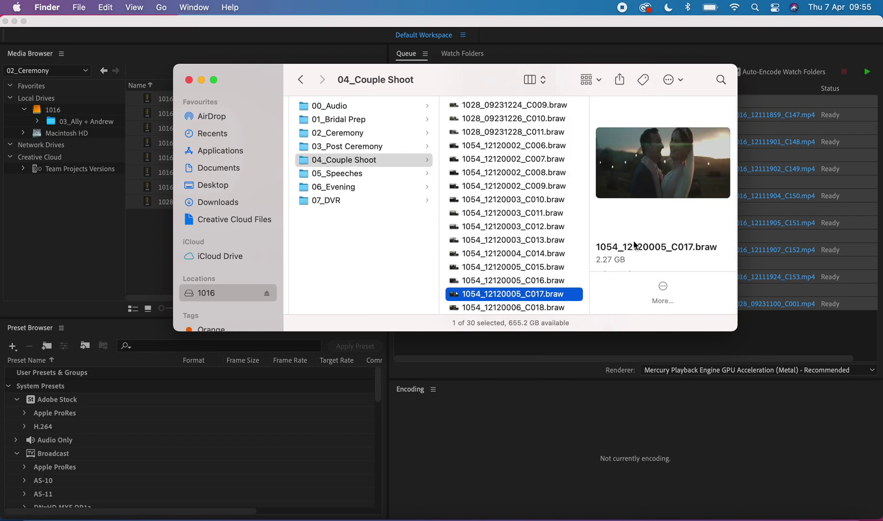
Open 07_DVR > BACKUP > 04_Couple Shoot's C017.mp4 proxy in QuickTime Player.
scroll(633, 241, "down", 1)
scroll(633, 244, "down", 1)
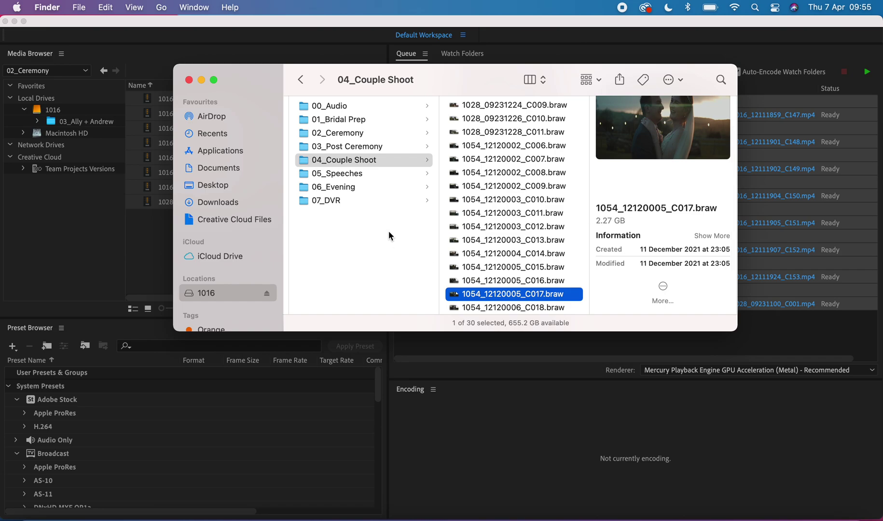
left_click(394, 200)
left_click(487, 106)
left_click(649, 147)
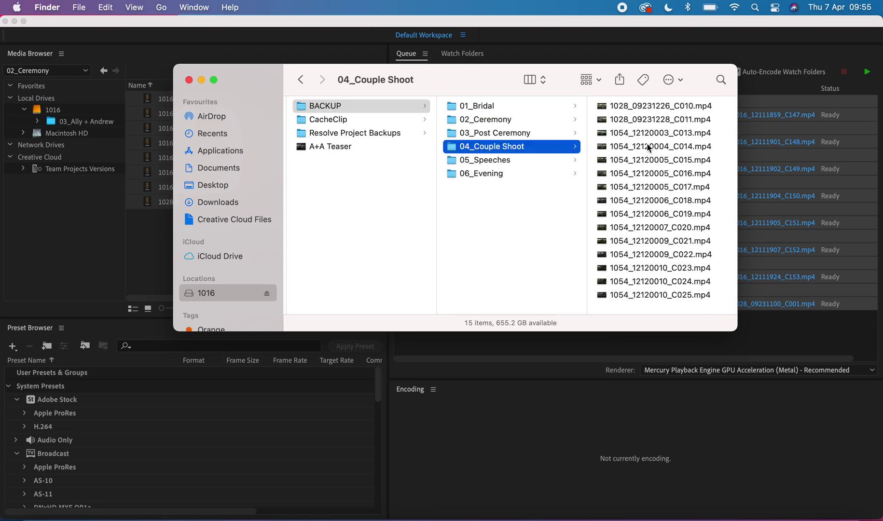
left_click(675, 187)
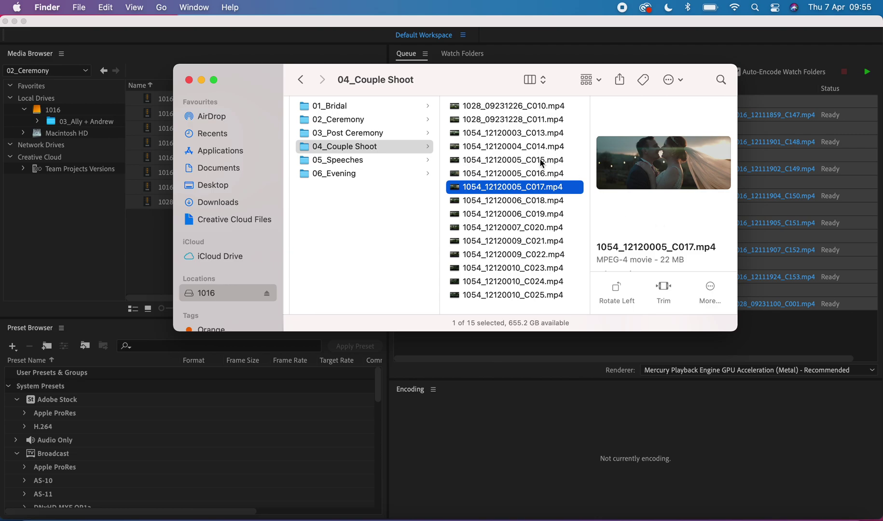
double_click(513, 190)
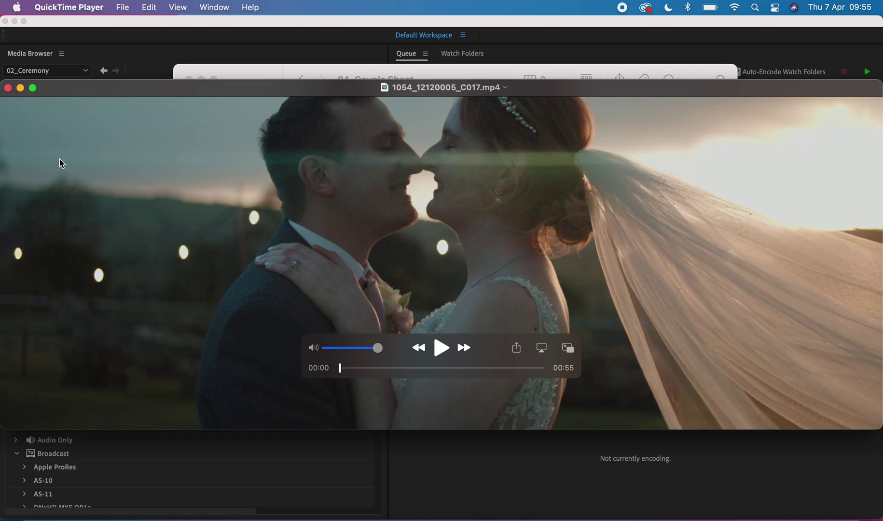
Close QuickTime Player and return to Finder showing C017.mp4's 5461×2160, 00:55 details.
left_click(9, 88)
left_click(645, 243)
scroll(644, 240, "down", 4)
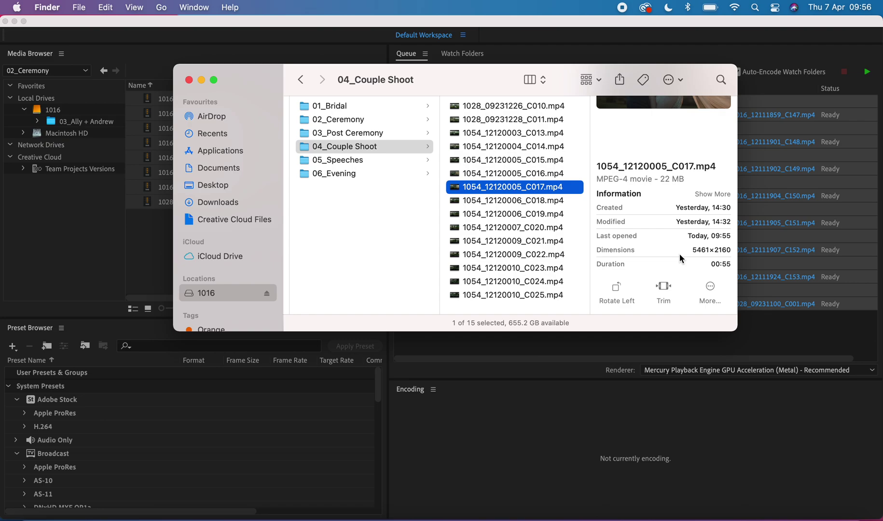
Preview the C019 and C023 proxies, ending on 1054_12120009_C021.mp4.
left_click(521, 217)
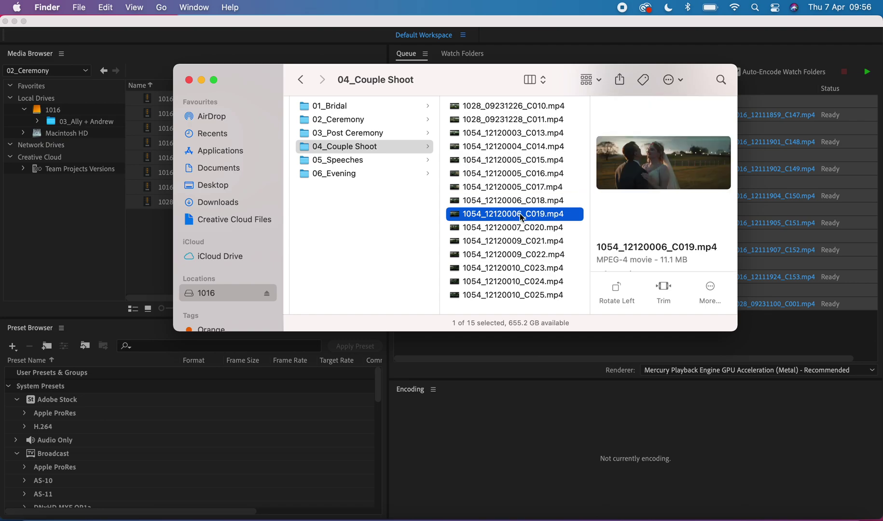
left_click(524, 265)
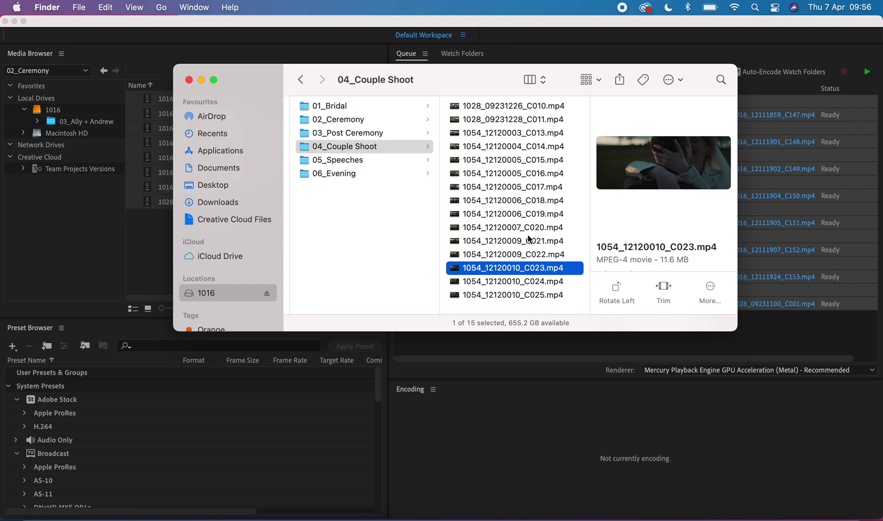
left_click(529, 240)
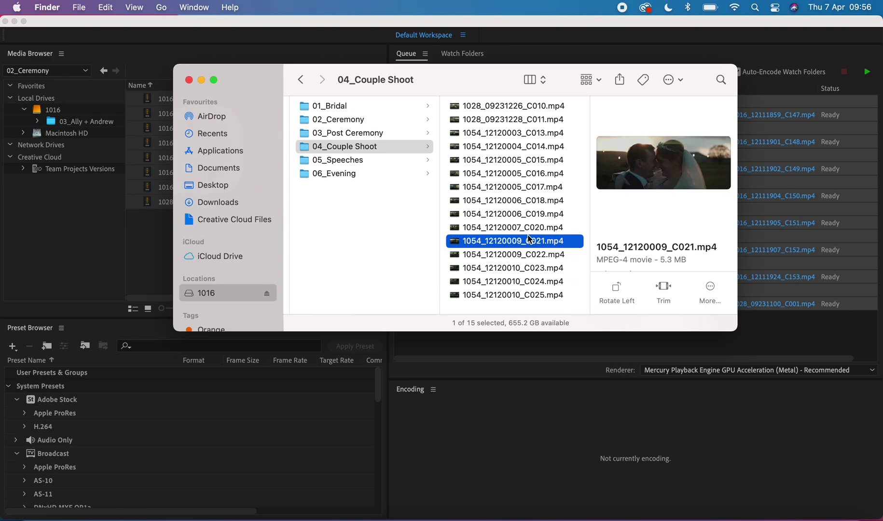